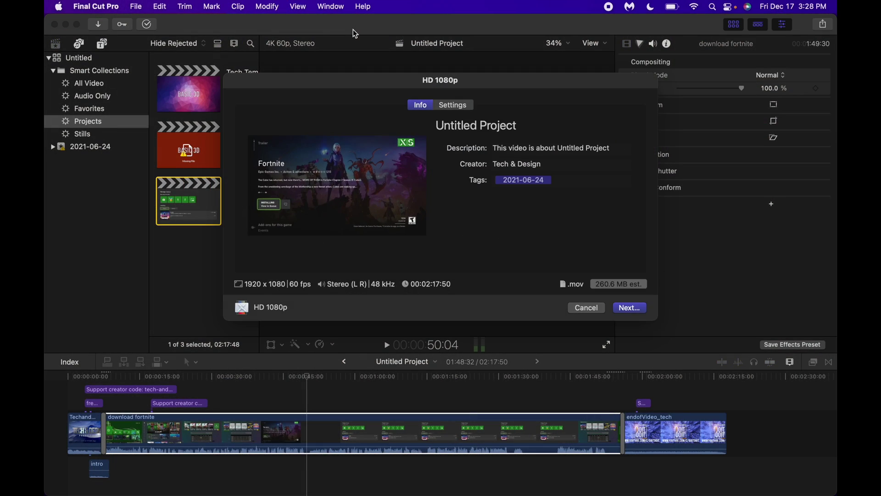
- Retitle the HD 1080p export to 'test damage' and continue to the save location
click(476, 126)
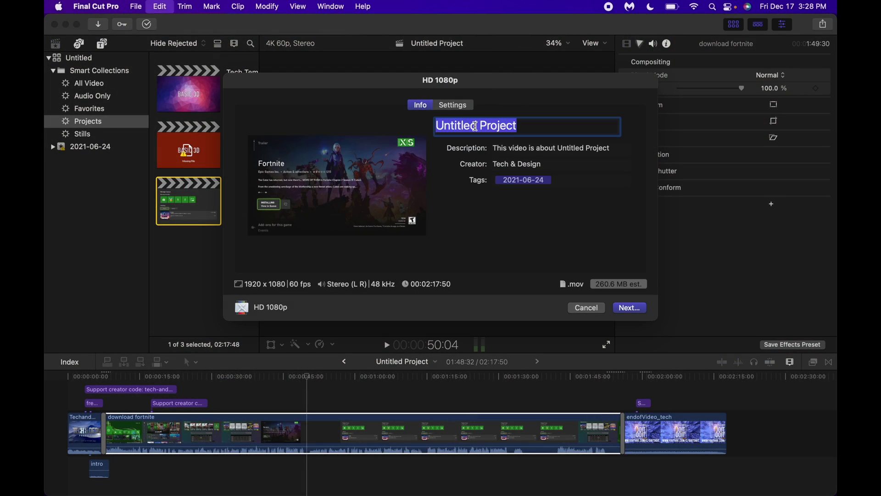
key(BackSpace)
text(test fa)
key(BackSpace)
key(BackSpace)
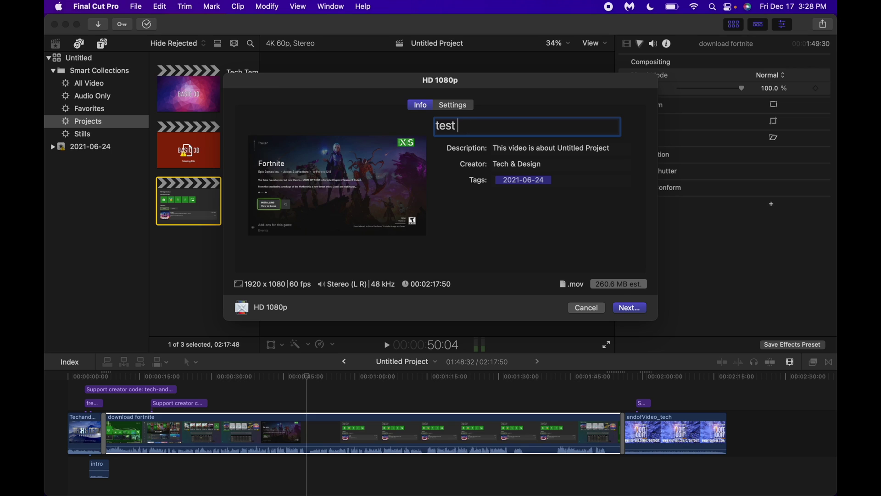
text(damage)
click(628, 306)
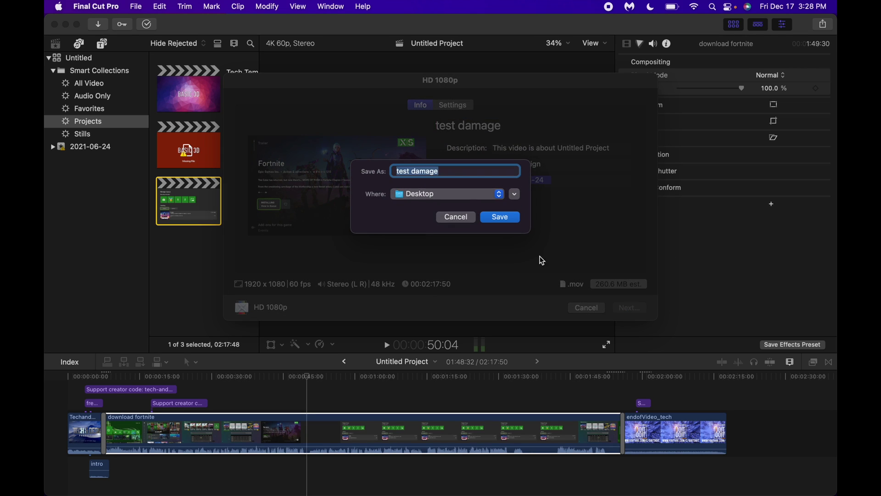
- Save the export to the Desktop and check its progress in the Background Tasks window
click(502, 220)
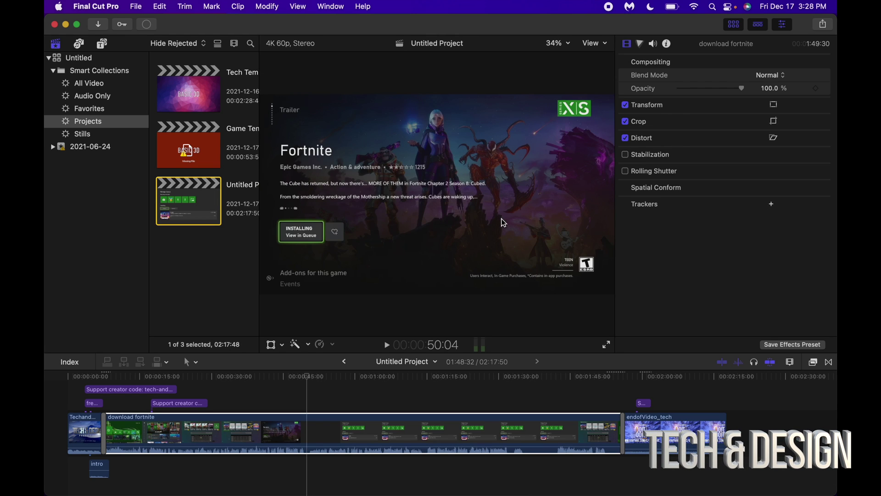
key(super+9)
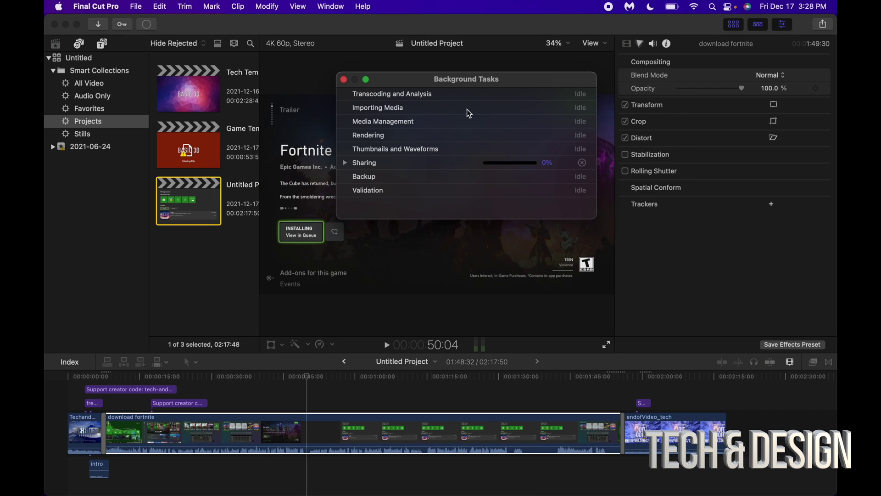
drag(447, 86, 431, 116)
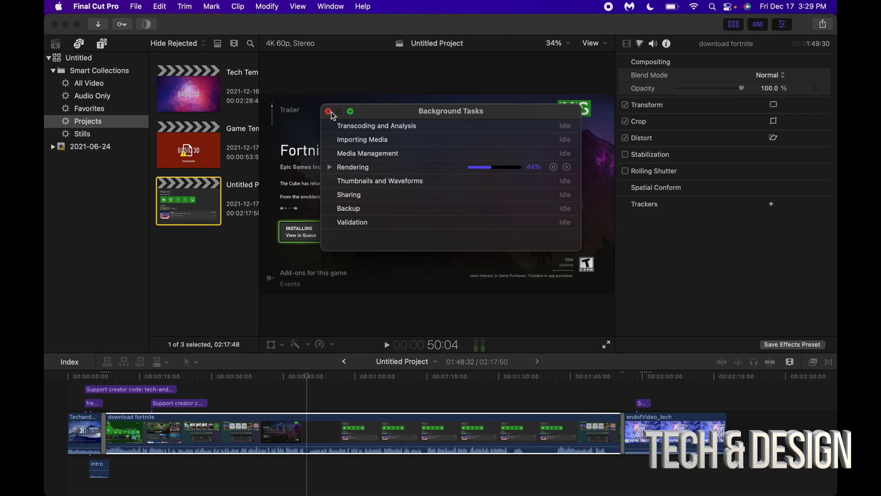
click(329, 112)
- Move test damage.mov beside the imac12321 folder on the Desktop and mute the sound
key(super+m)
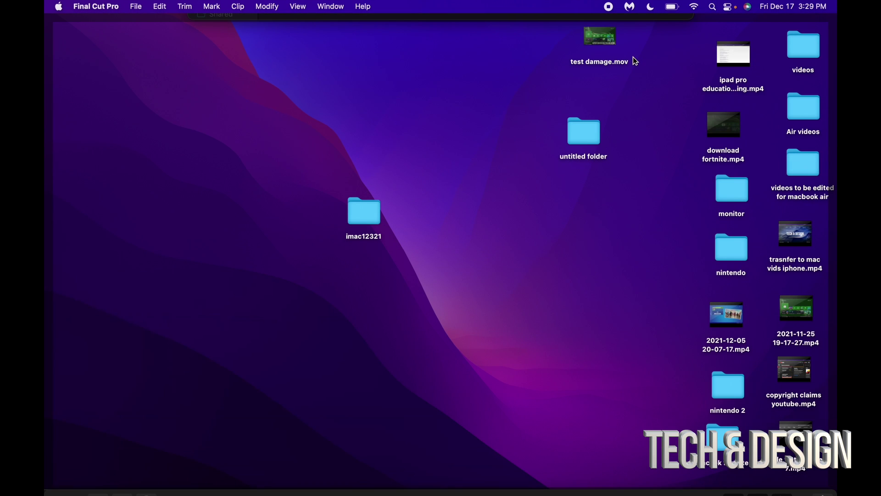
click(634, 58)
drag(607, 42, 473, 228)
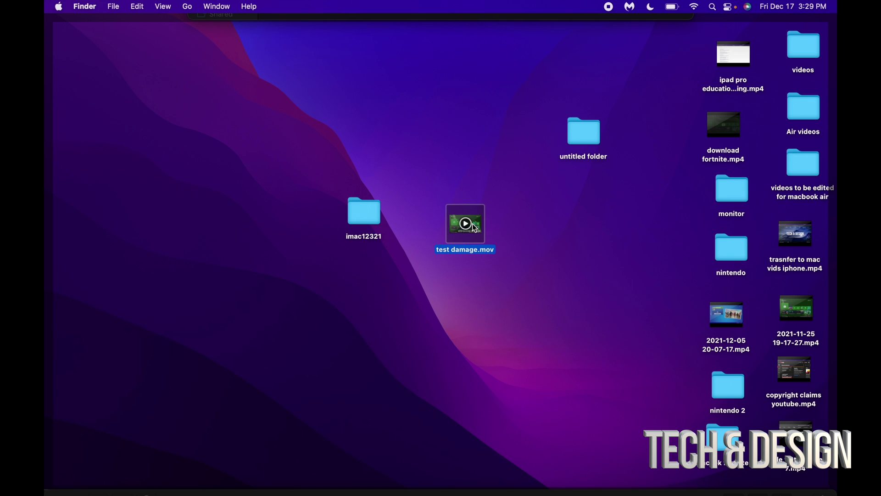
key(XF86AudioMute)
- Quick Look test damage.mov, then move it to the Trash
key(space)
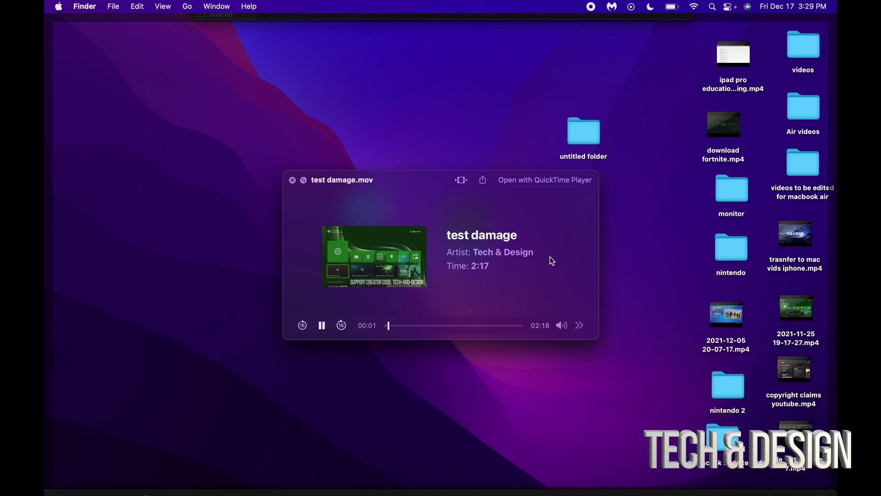
key(space)
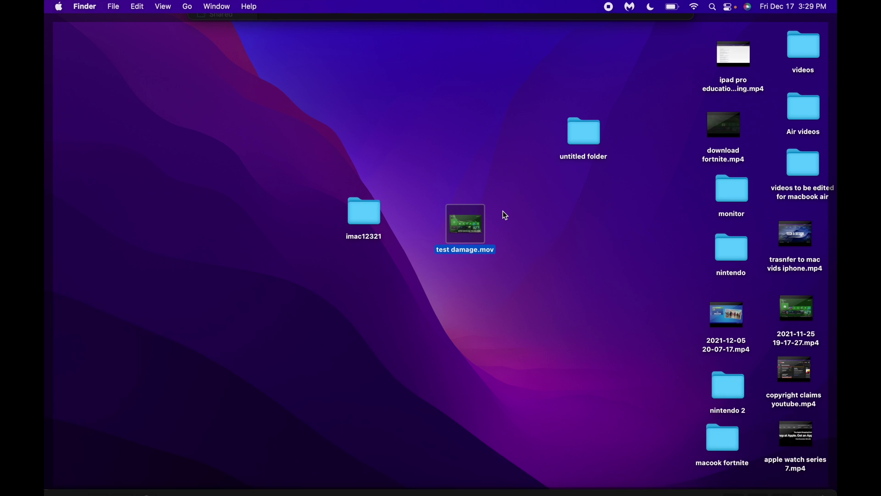
key(super+BackSpace)
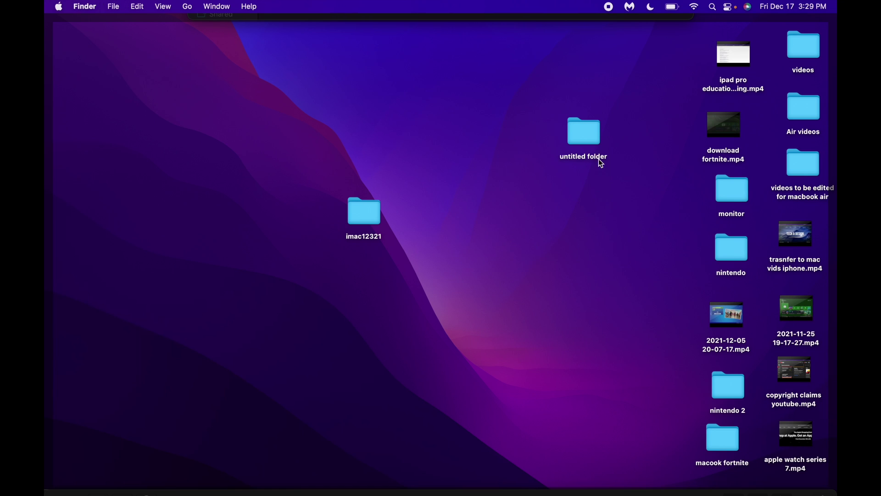
- Open 'untitled folder' and move download fortnite.mp4 to its upper left
double_click(587, 132)
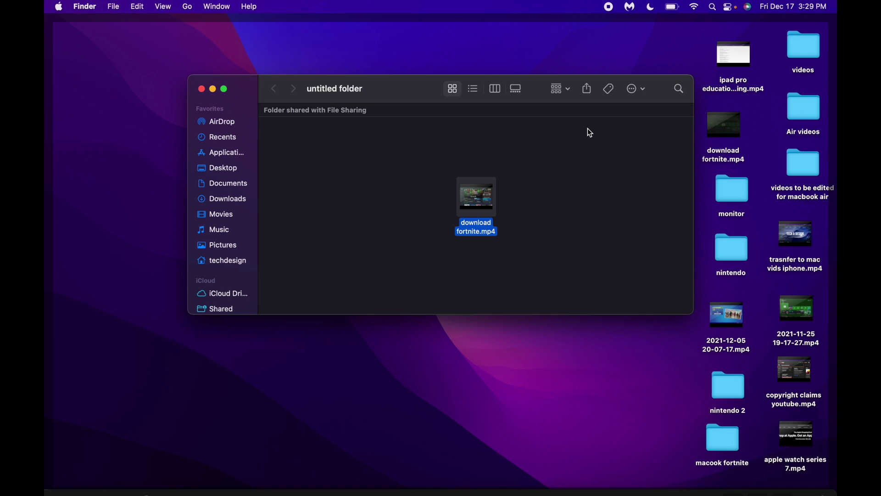
click(543, 203)
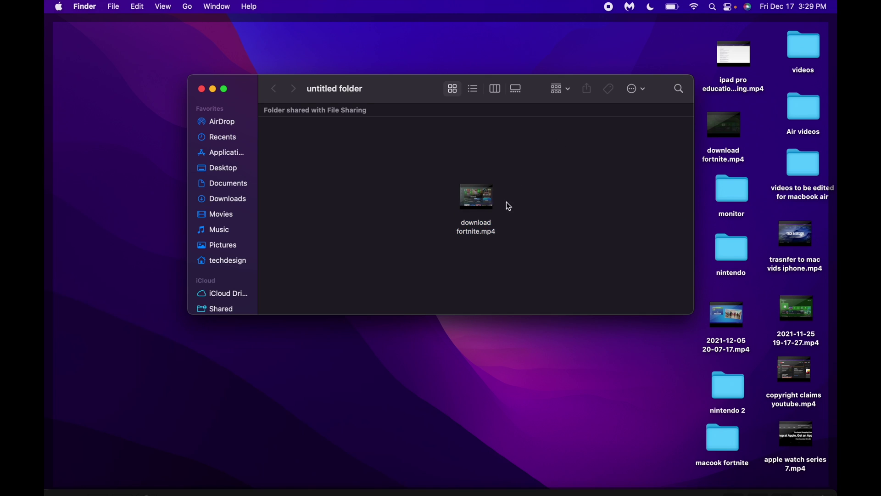
drag(483, 199, 350, 169)
click(397, 184)
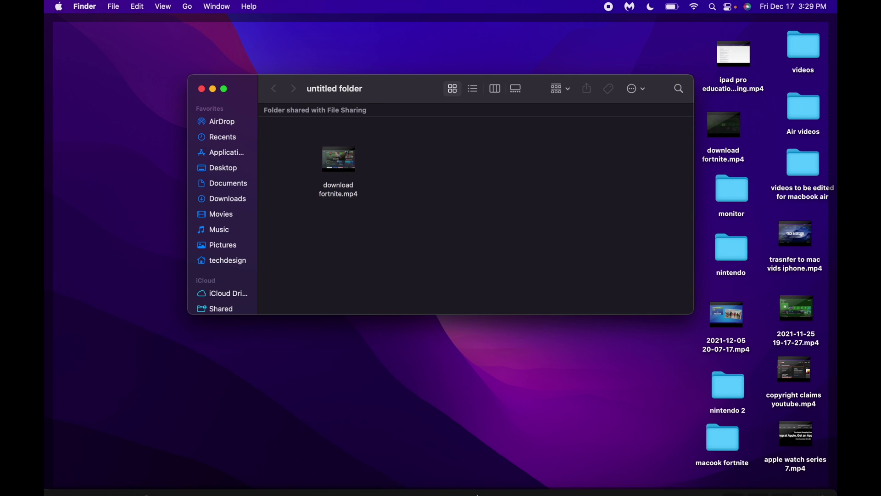
mouse_move(593, 358)
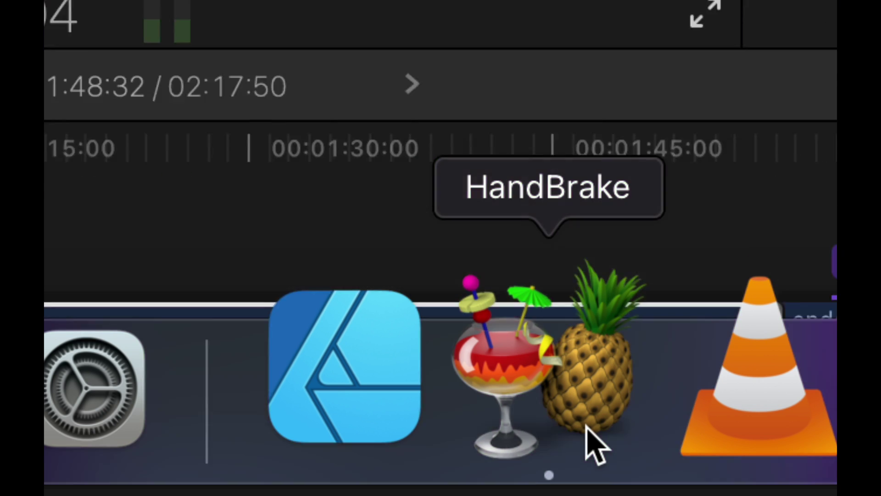
- Bring HandBrake forward from the Dock and move its window up and left
click(593, 447)
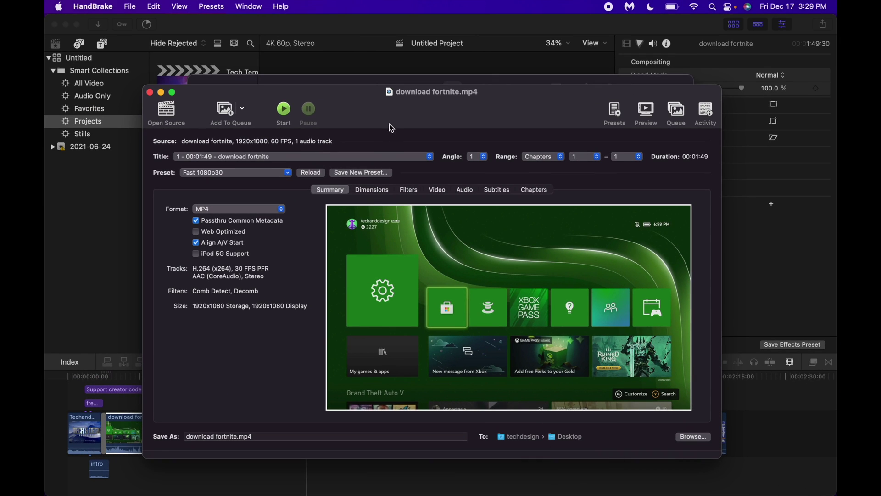
mouse_move(371, 108)
mouse_down()
mouse_move(358, 36)
mouse_move(375, 48)
mouse_move(361, 37)
mouse_up()
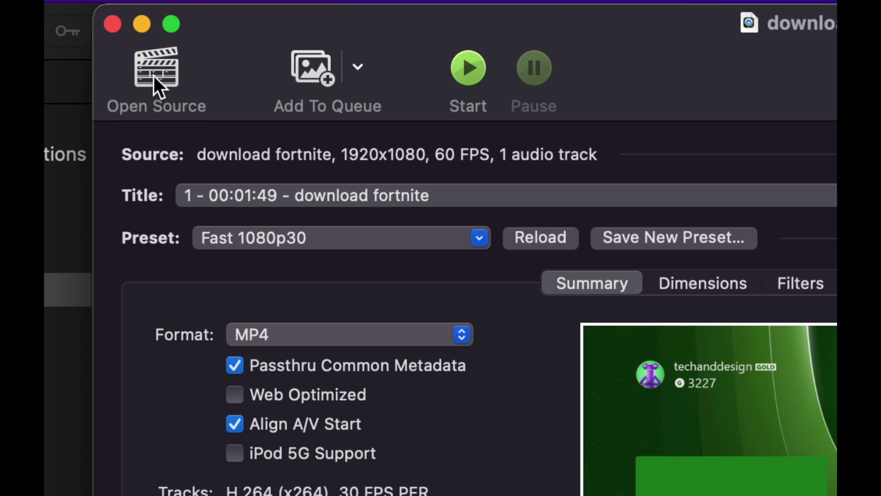
- Open download fortnite.mp4 from 'untitled folder' as HandBrake's source video
click(153, 79)
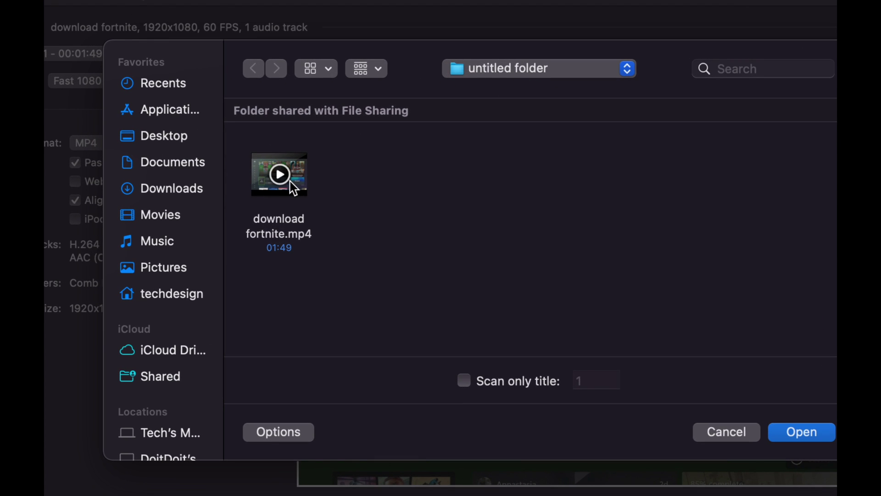
click(303, 171)
click(802, 434)
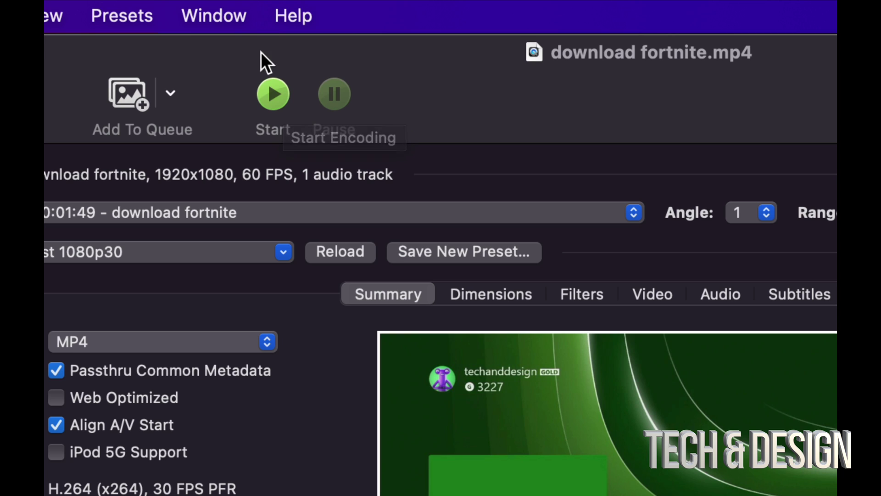
- Start the Fast 1080p30 encode to the Desktop and reposition the new file there
click(266, 83)
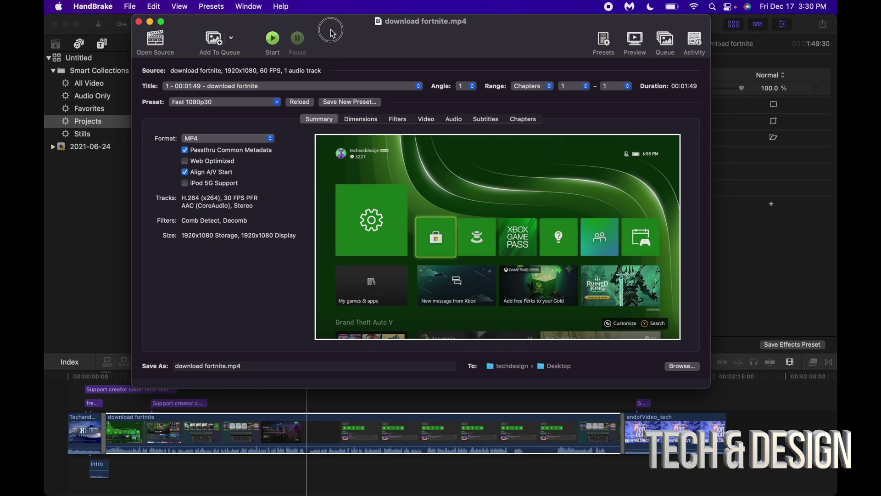
drag(338, 32, 346, 83)
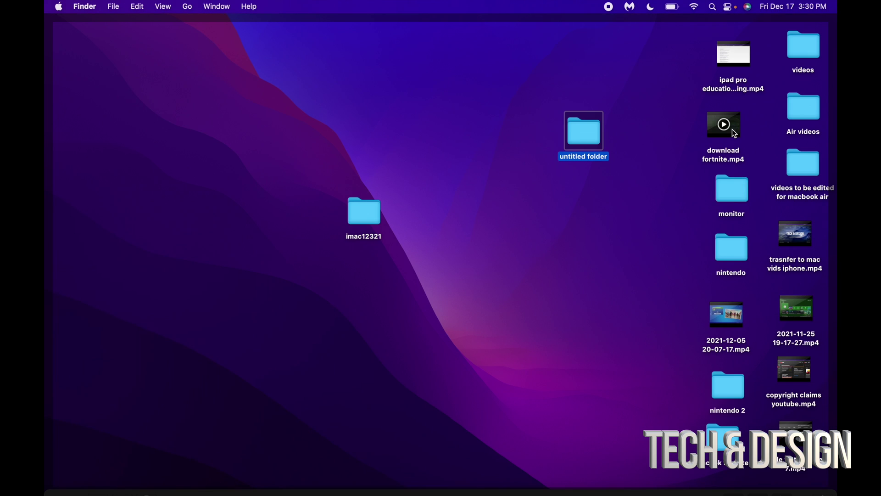
mouse_move(722, 127)
mouse_down()
mouse_move(637, 140)
mouse_move(646, 136)
mouse_up()
right_click(646, 135)
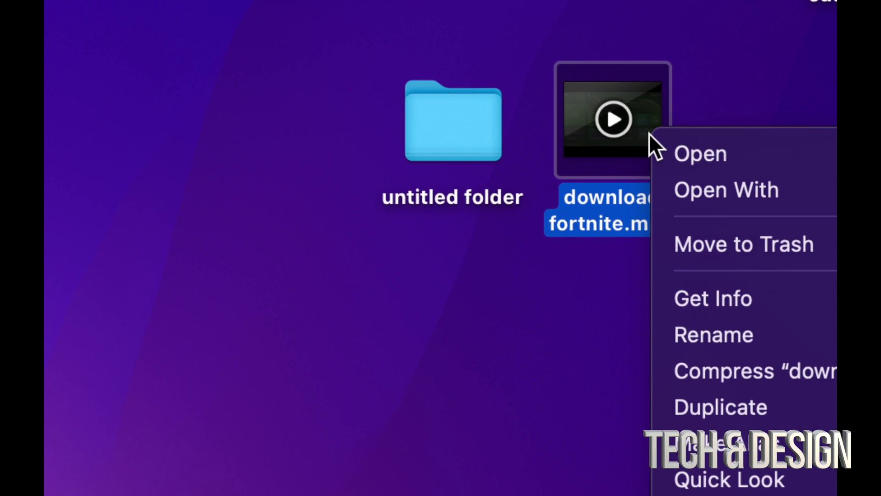
click(545, 348)
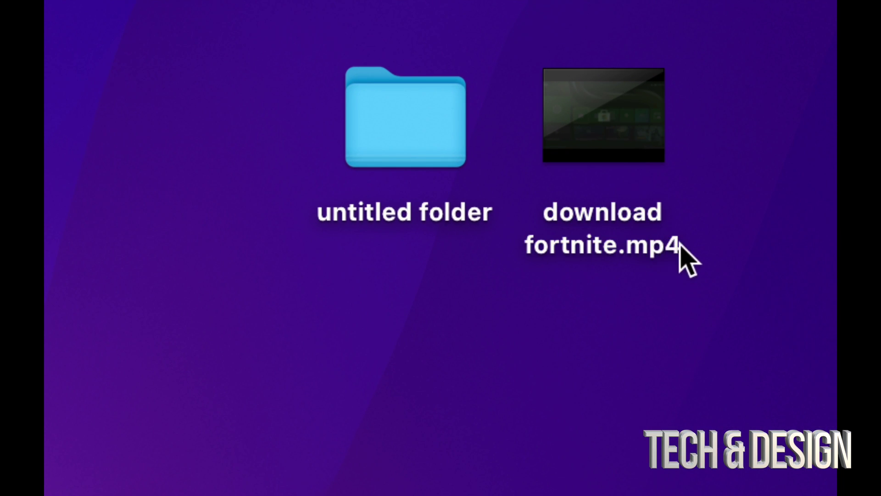
double_click(429, 131)
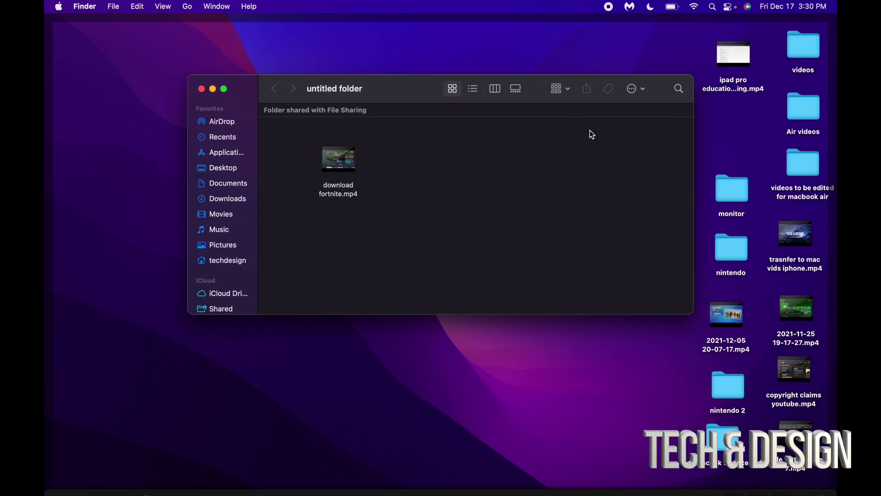
drag(426, 92, 291, 136)
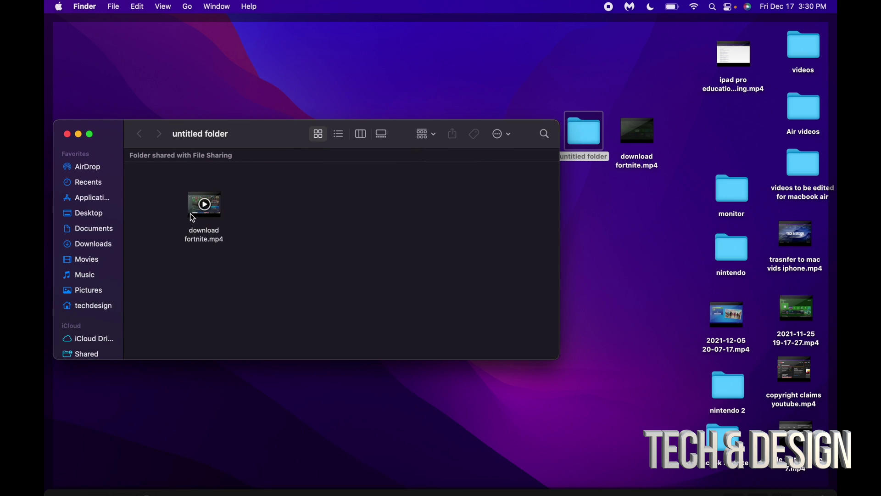
drag(220, 220, 434, 213)
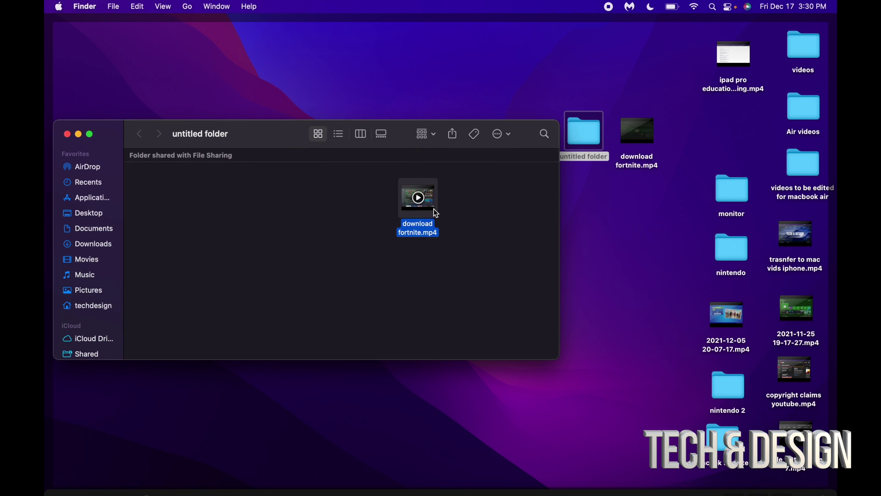
click(67, 134)
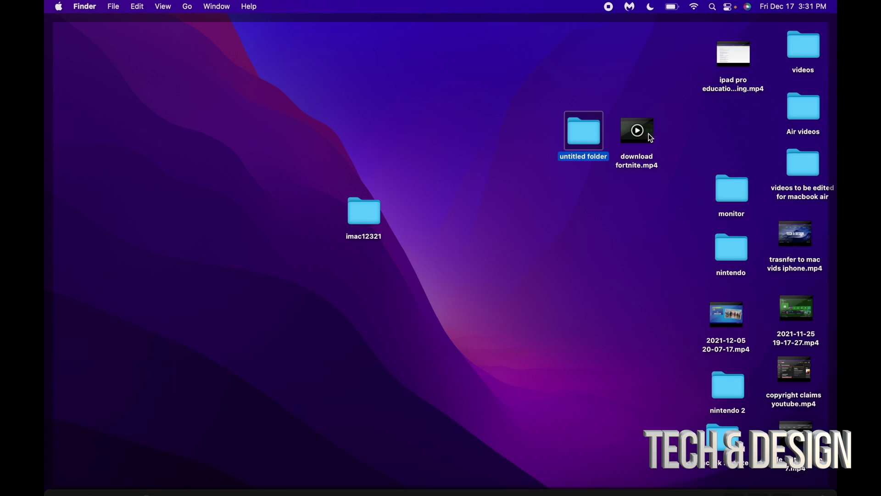
- Replace the timeline's download fortnite clip with the re-encoded video
mouse_move(636, 133)
mouse_down()
mouse_move(737, 93)
mouse_move(310, 430)
mouse_up()
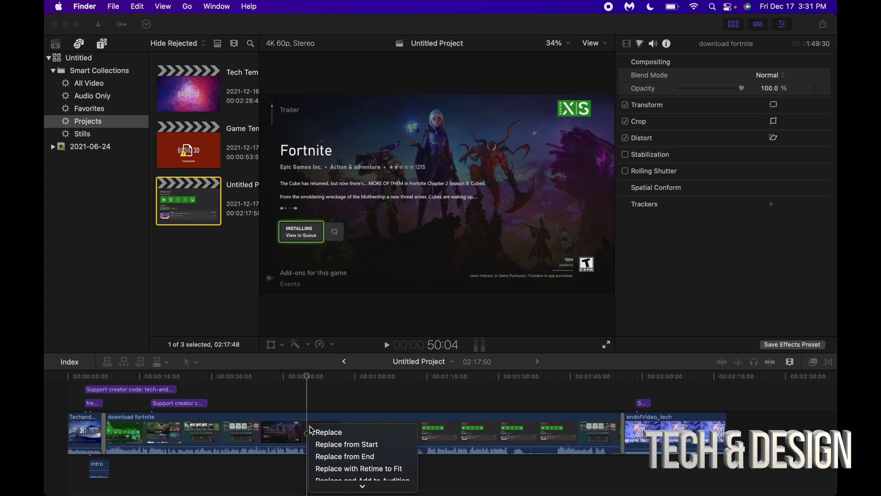
click(315, 432)
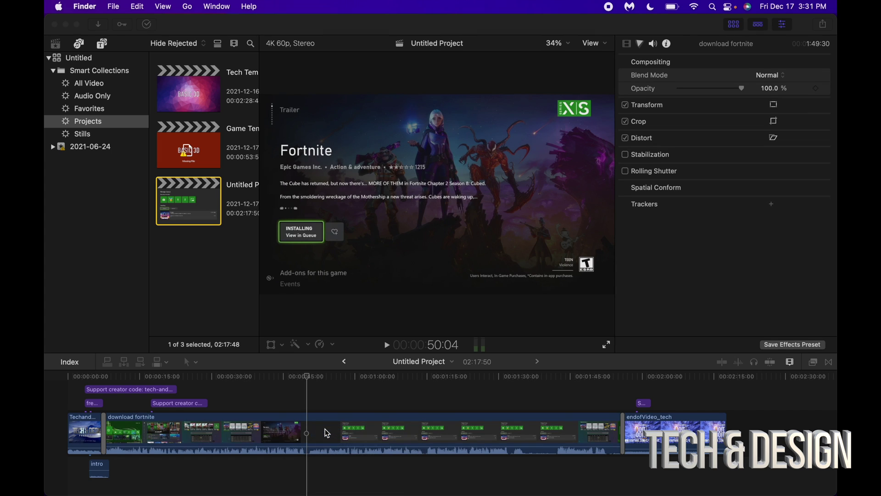
click(378, 400)
- Export the project in HD 1080p, retitled 'test 1'
key(super+e)
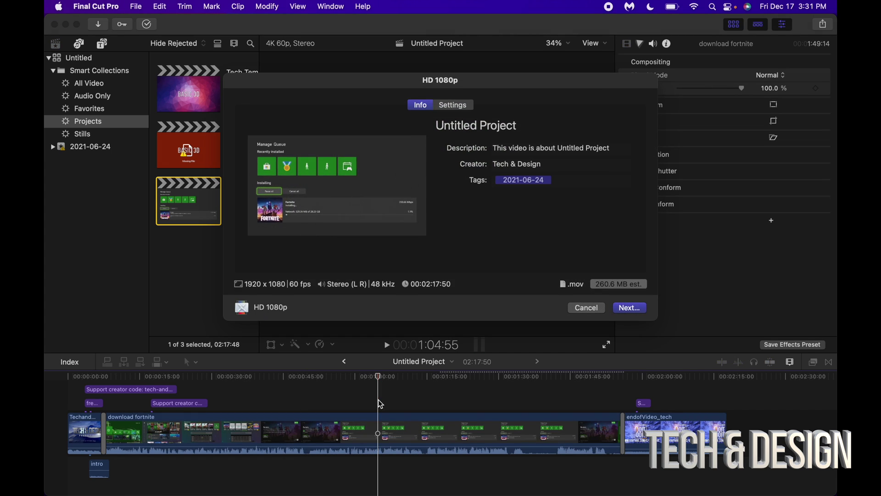
click(478, 125)
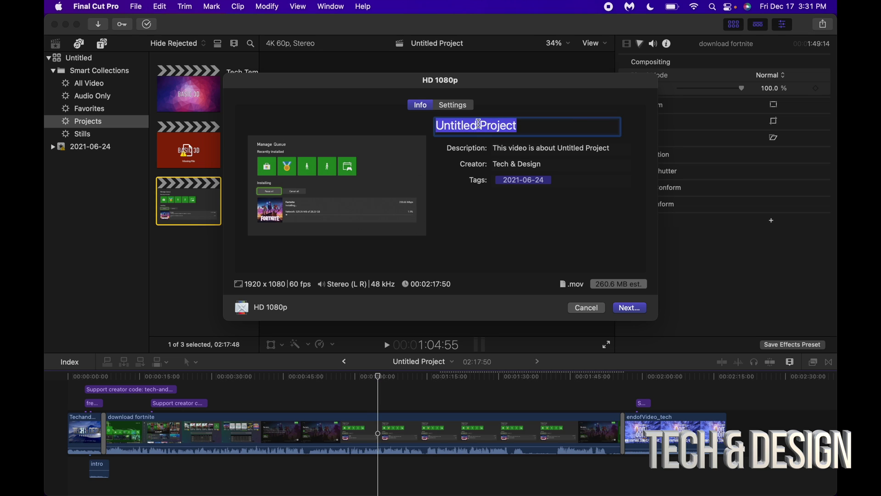
text(test 1)
click(633, 307)
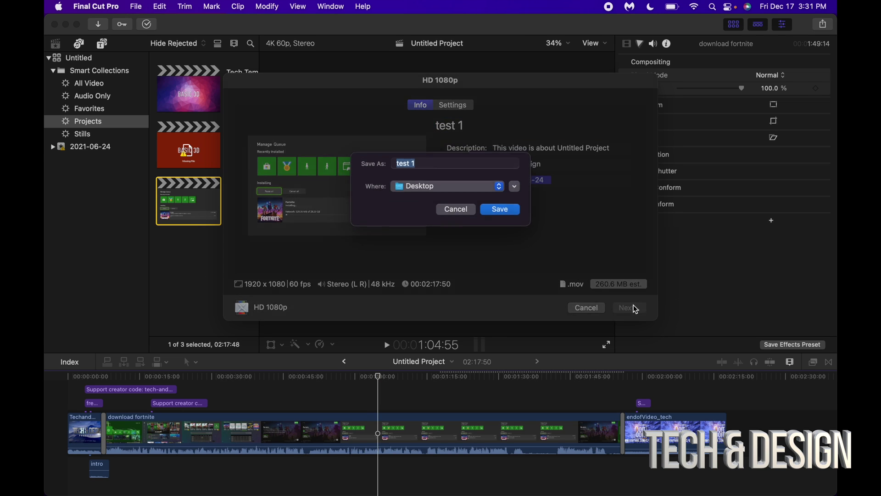
- Save the 'test 1' export to the Desktop and show the Background Tasks progress
click(499, 209)
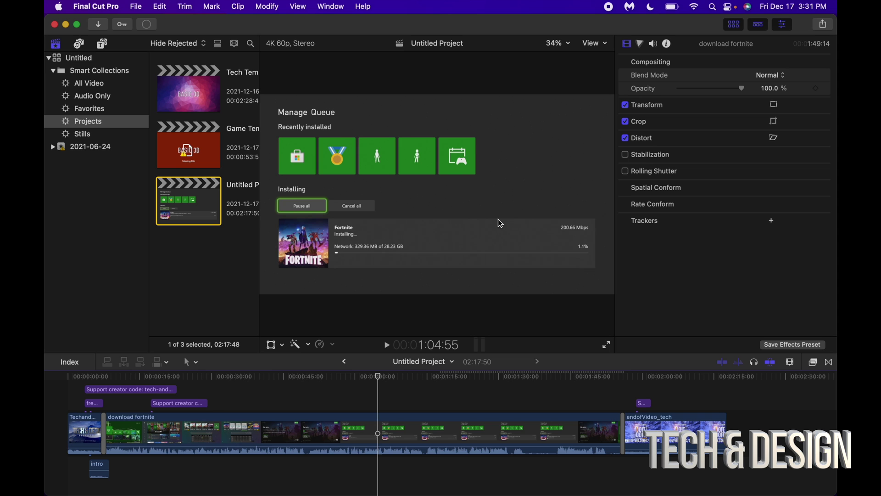
key(super+9)
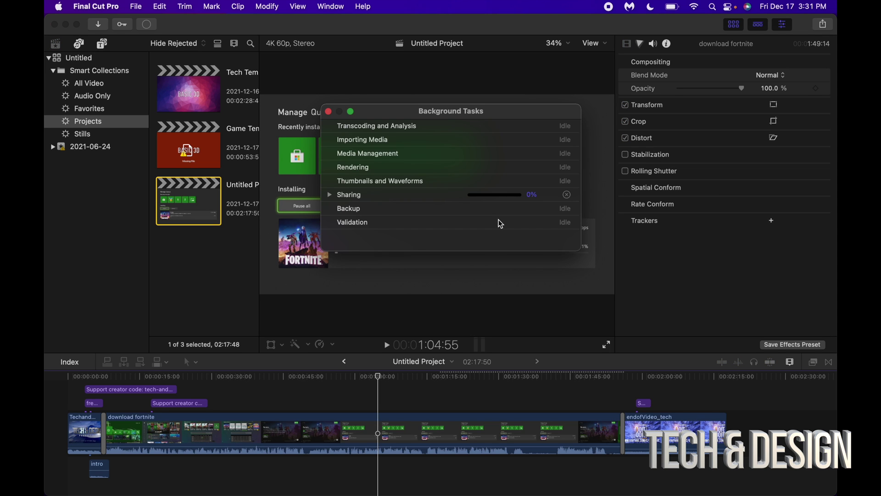